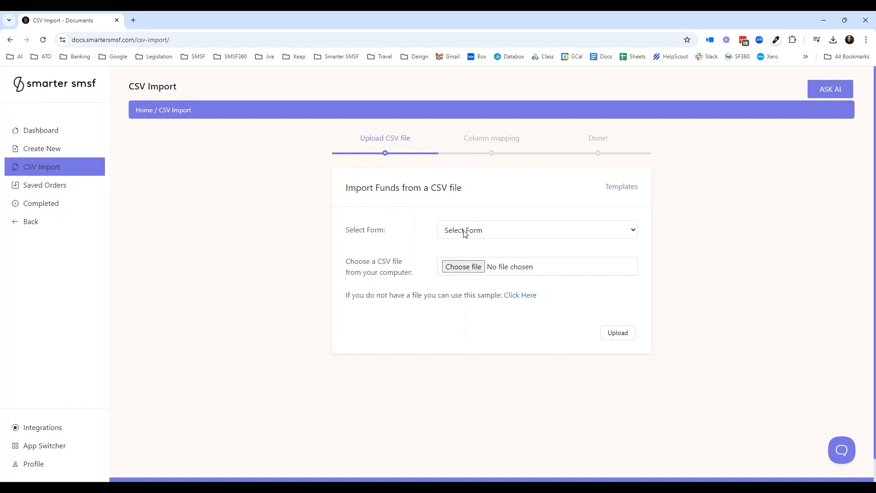
# - Set the import form to Company Incorporation - Special Purpose
pyautogui.click(465, 233)
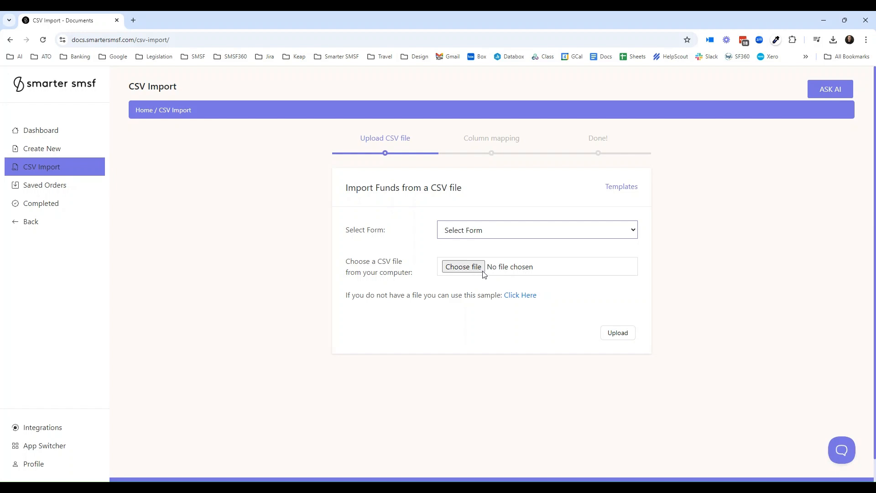
pyautogui.click(403, 325)
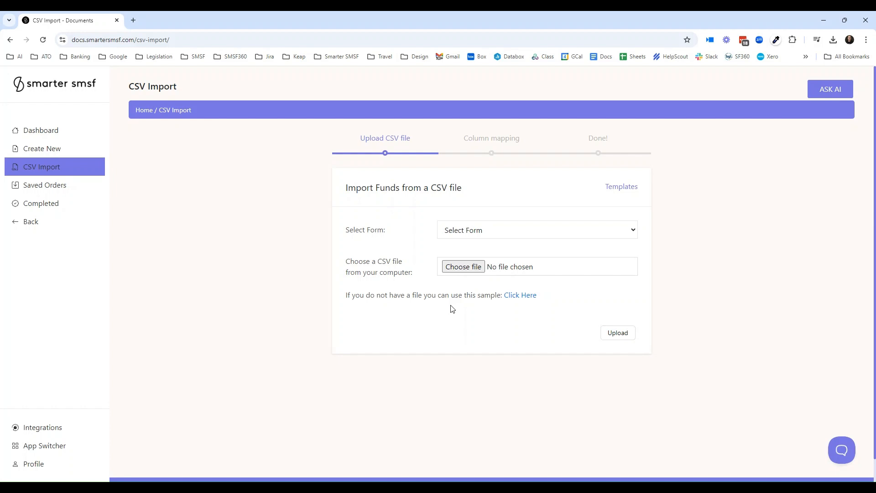
pyautogui.click(491, 235)
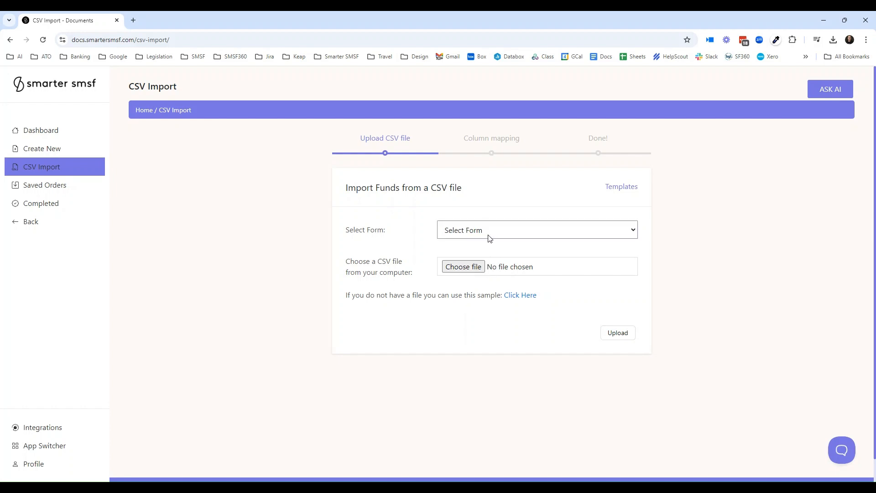
pyautogui.click(488, 272)
# - Show the sample CSV template options and select the Company Incorporation - Special Purpose template
pyautogui.click(522, 297)
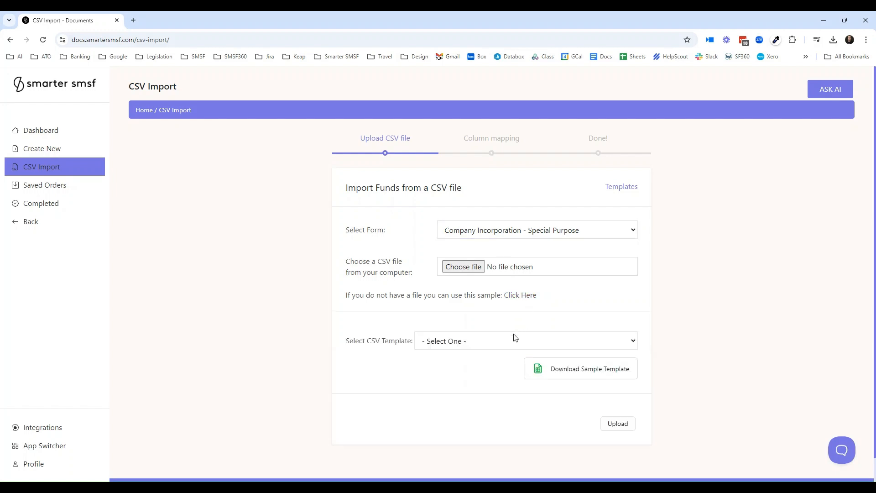
pyautogui.click(522, 343)
pyautogui.click(518, 381)
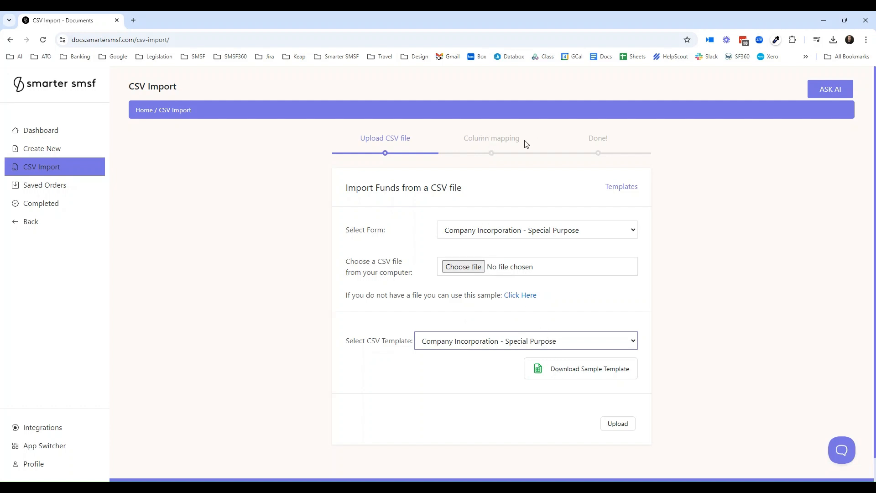
# - Choose the company incorporation CSV file ending in "AD test.csv" from the computer and upload it for column mapping
pyautogui.click(473, 269)
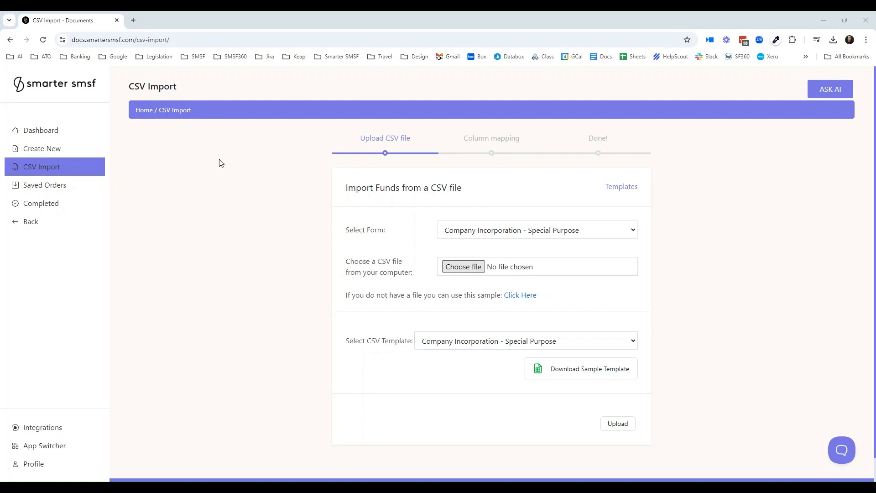
pyautogui.click(397, 222)
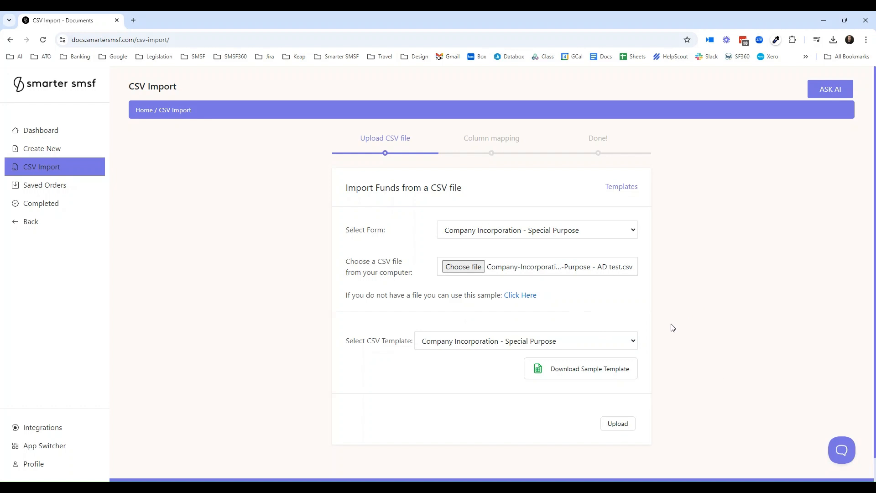
pyautogui.click(626, 425)
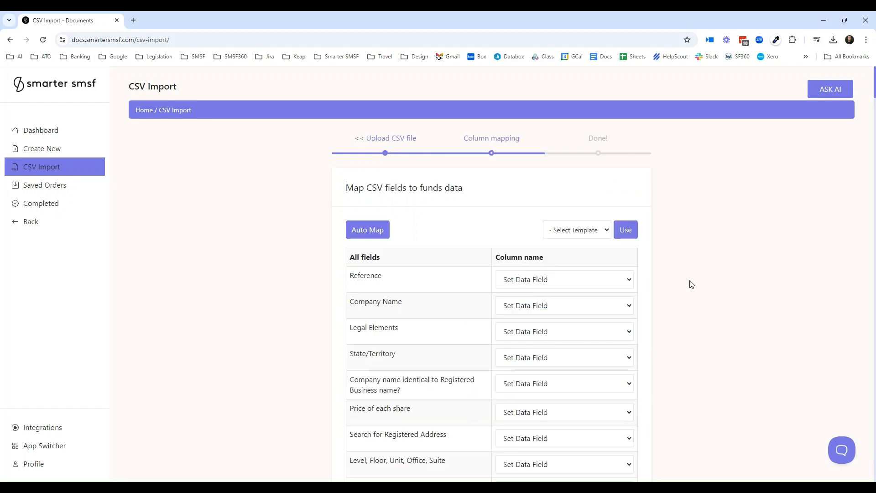
# - Map the Reference field to the Reference column of the CSV file
pyautogui.scroll(-1, 690, 284)
pyautogui.scroll(-2, 374, 256)
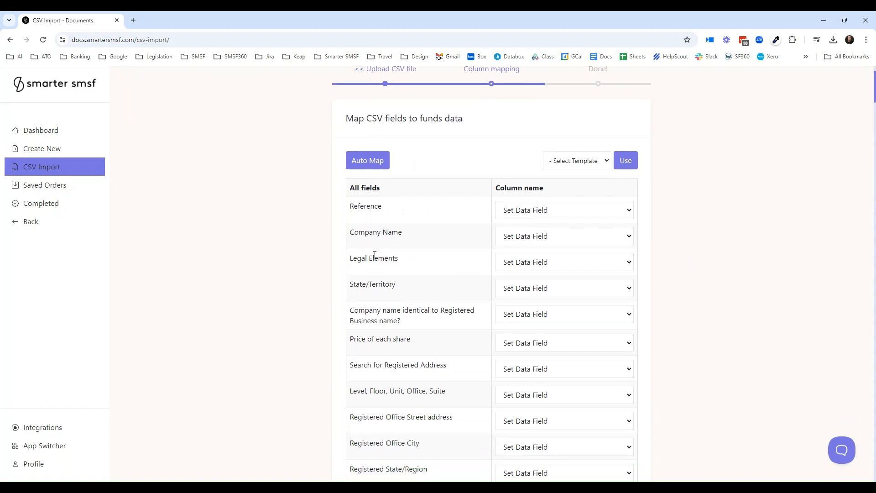
pyautogui.scroll(-1, 377, 272)
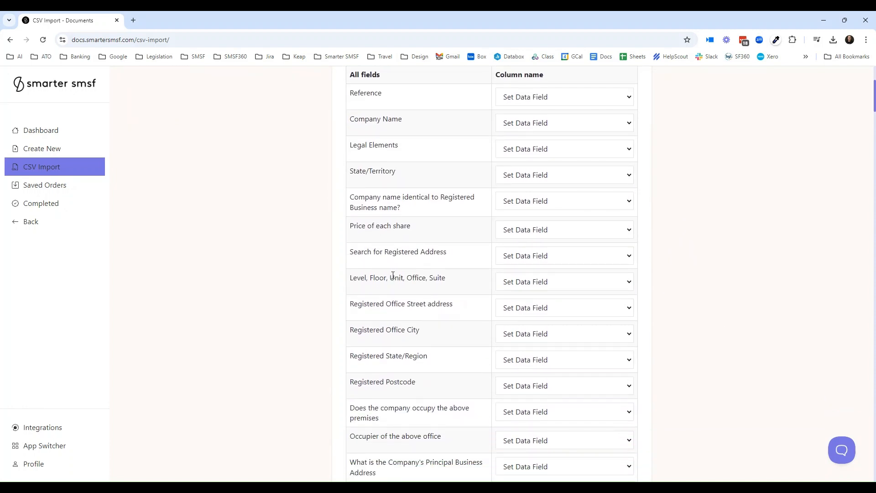
pyautogui.scroll(2, 393, 275)
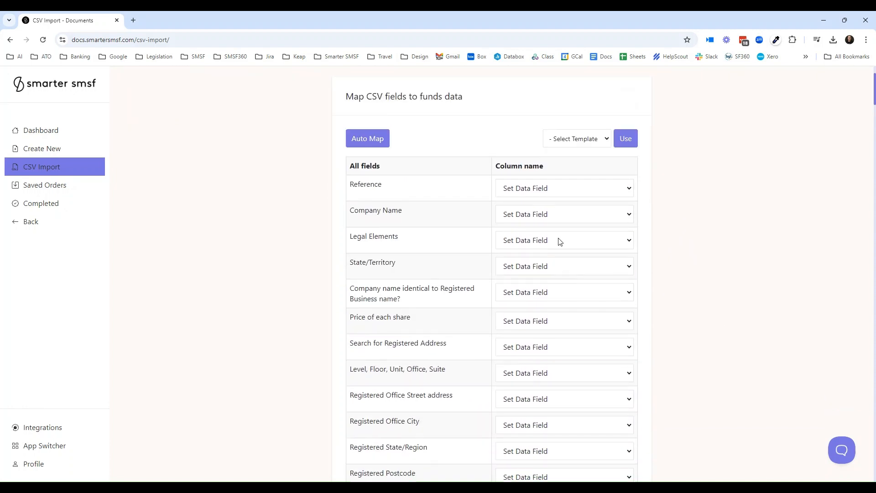
pyautogui.click(546, 189)
pyautogui.click(574, 221)
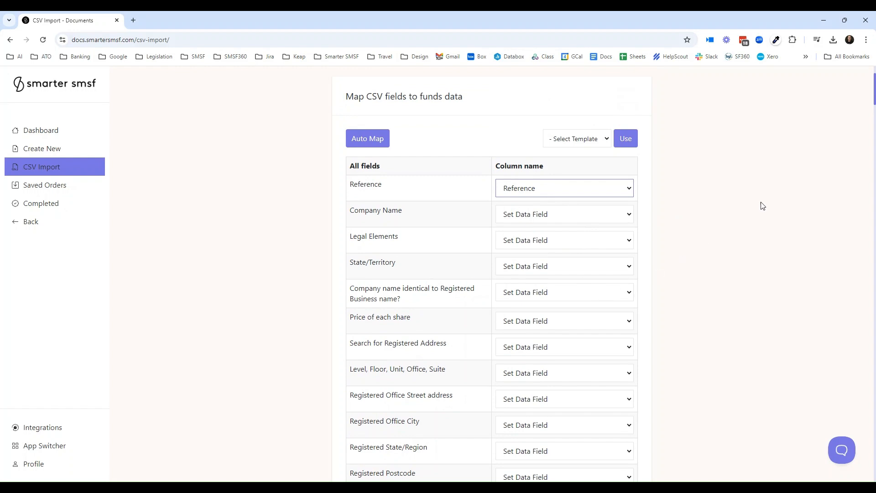
# - View the dialog for saving the column mapping as a template and close it without saving
pyautogui.moveTo(875, 89); pyautogui.dragTo(868, 445)
pyautogui.scroll(-6, 574, 304)
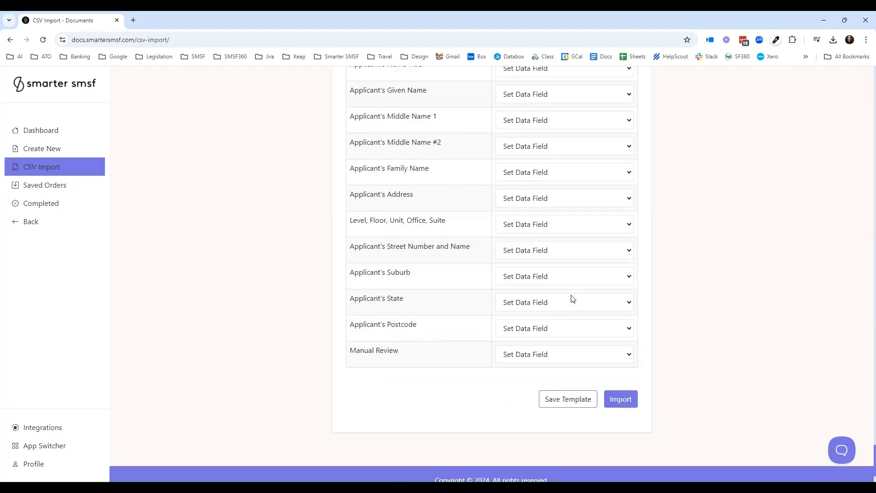
pyautogui.click(579, 391)
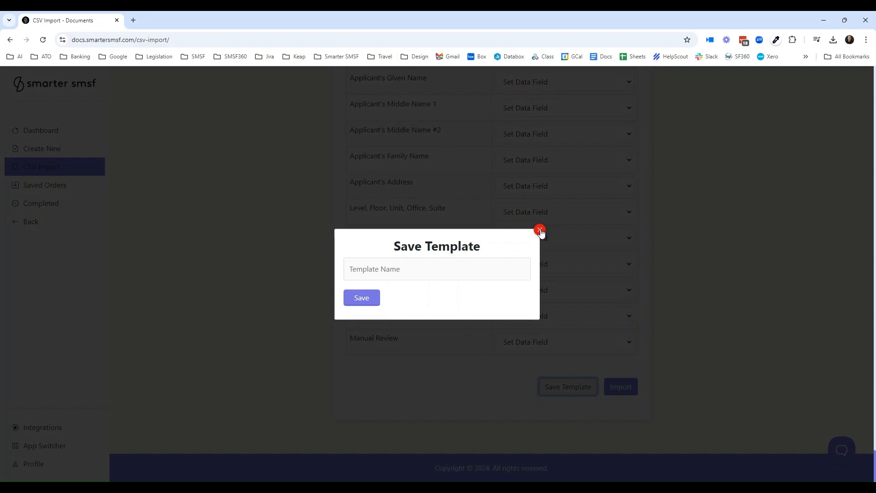
pyautogui.click(540, 231)
# - Auto-map the uploaded CSV columns to the form fields
pyautogui.scroll(20, 723, 212)
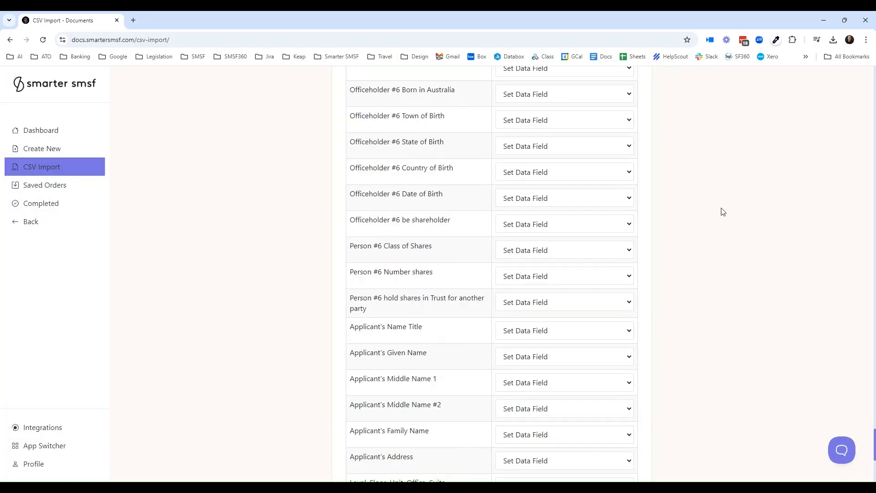
pyautogui.scroll(20, 722, 212)
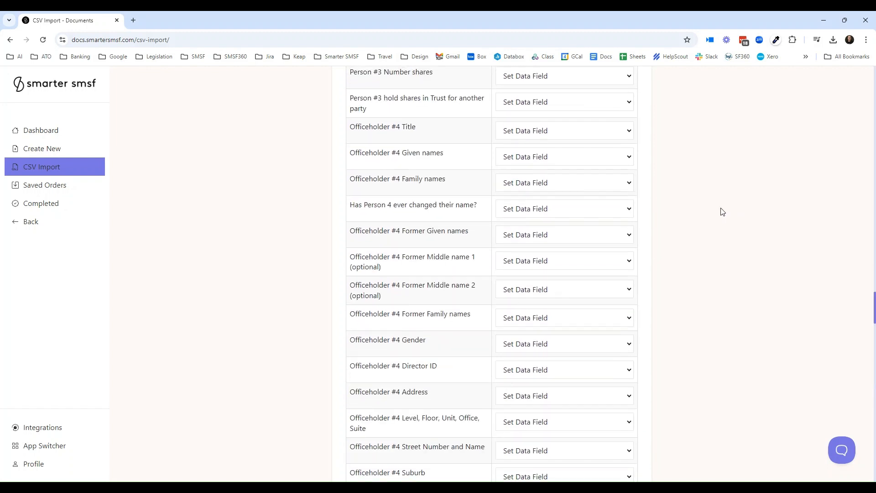
pyautogui.scroll(20, 722, 212)
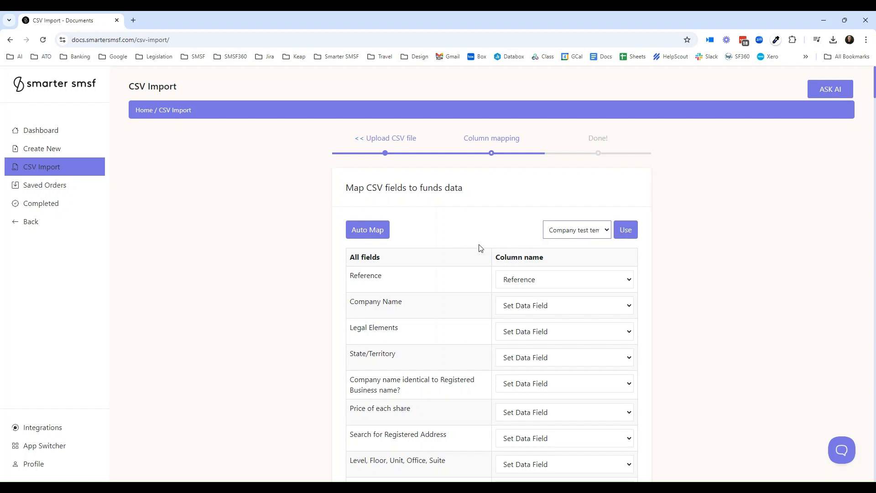
pyautogui.click(371, 235)
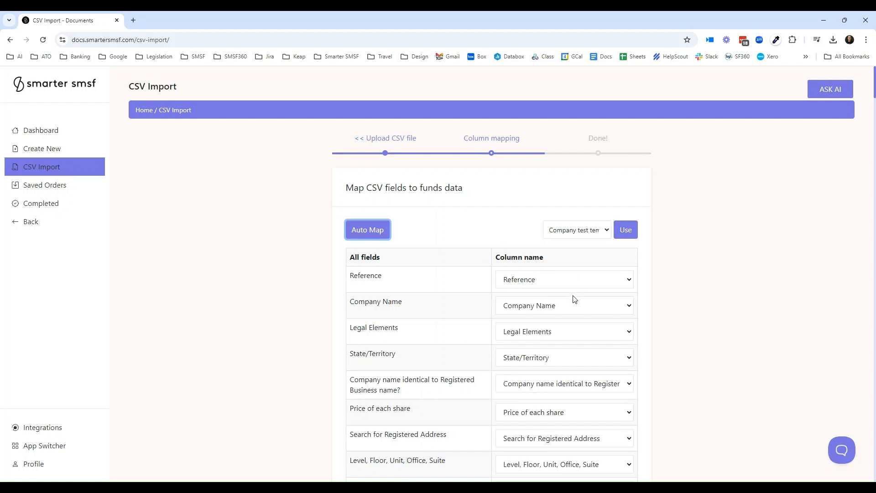
# - Import the mapped CSV data, agreeing to proceed with the empty fields
pyautogui.scroll(-2, 541, 418)
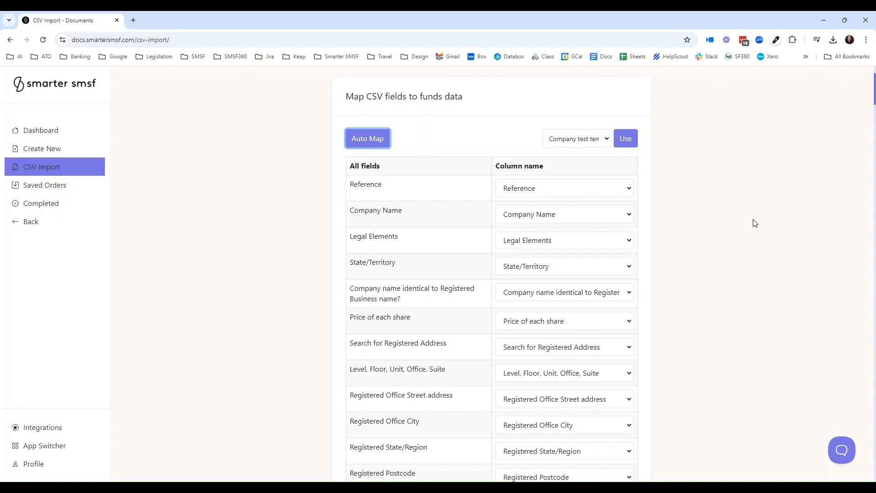
pyautogui.scroll(-20, 755, 223)
pyautogui.scroll(-20, 755, 223)
pyautogui.scroll(-20, 745, 236)
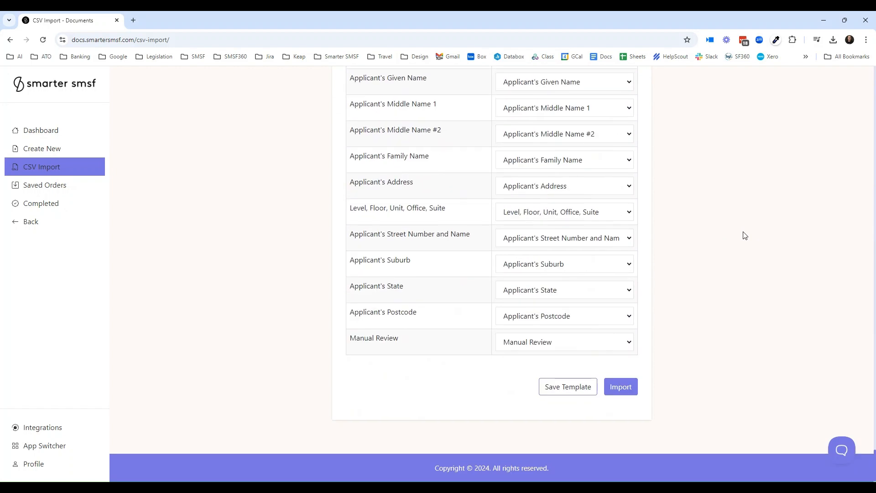
pyautogui.click(627, 391)
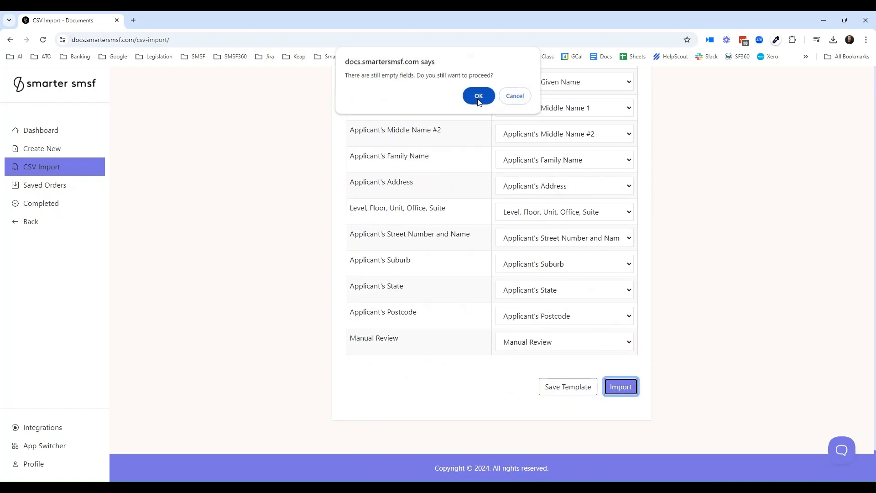
pyautogui.click(479, 97)
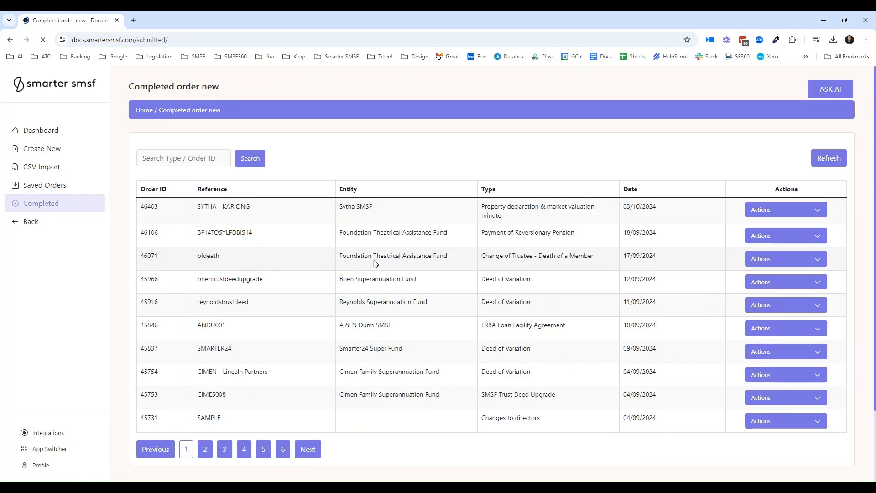
# - Search the completed orders for "company" and view the DOCFLOWS actions of the Company Incorporation - Special Purpose order
pyautogui.click(183, 161)
pyautogui.write('company')
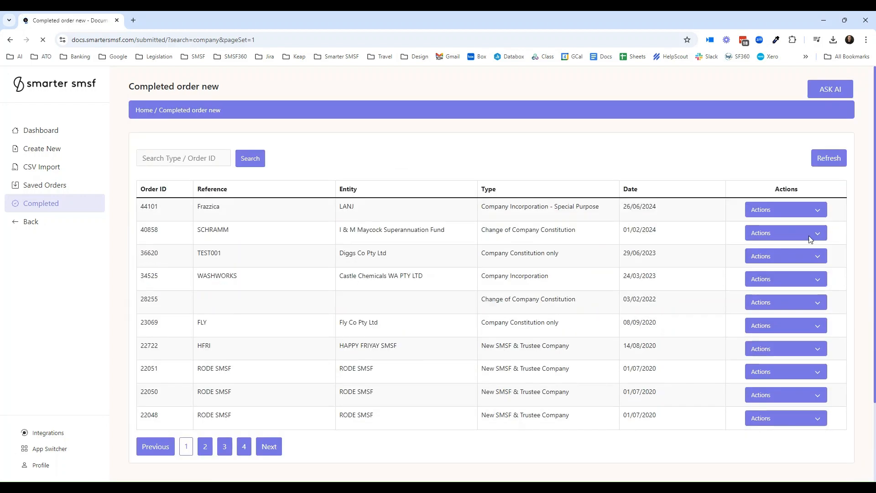
pyautogui.click(812, 212)
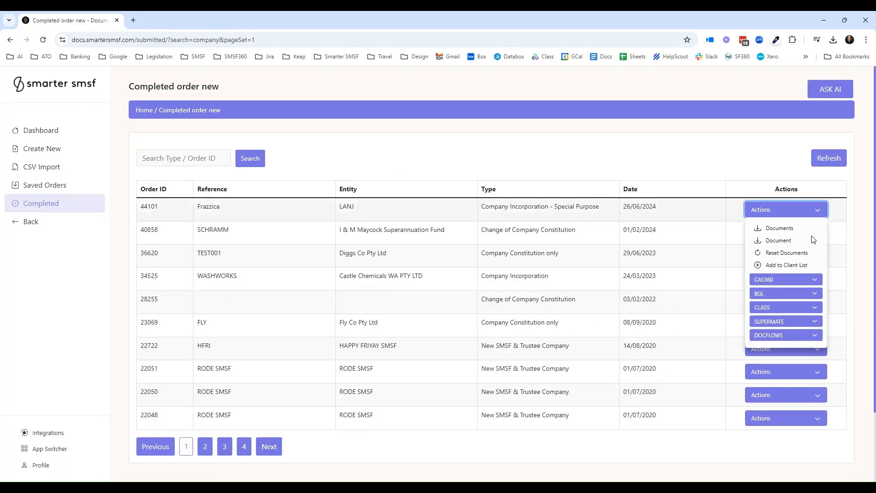
pyautogui.click(816, 339)
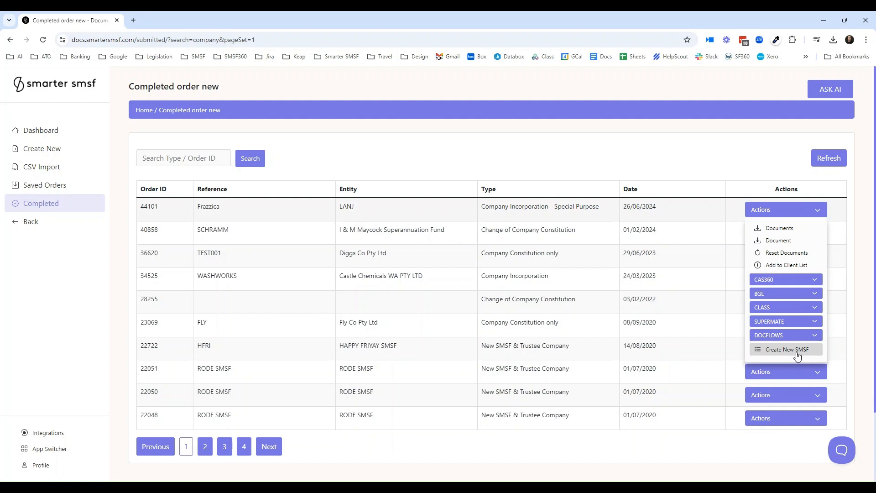
pyautogui.click(818, 212)
# - Return to the CSV Import page
pyautogui.click(57, 170)
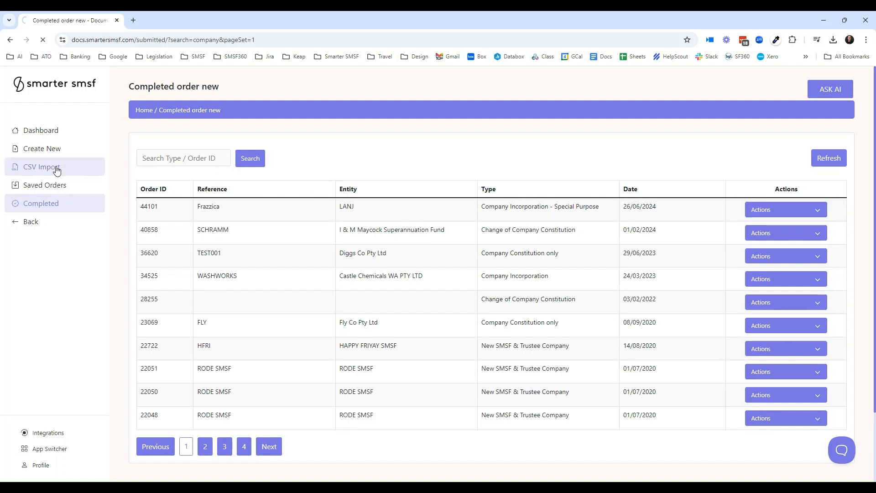